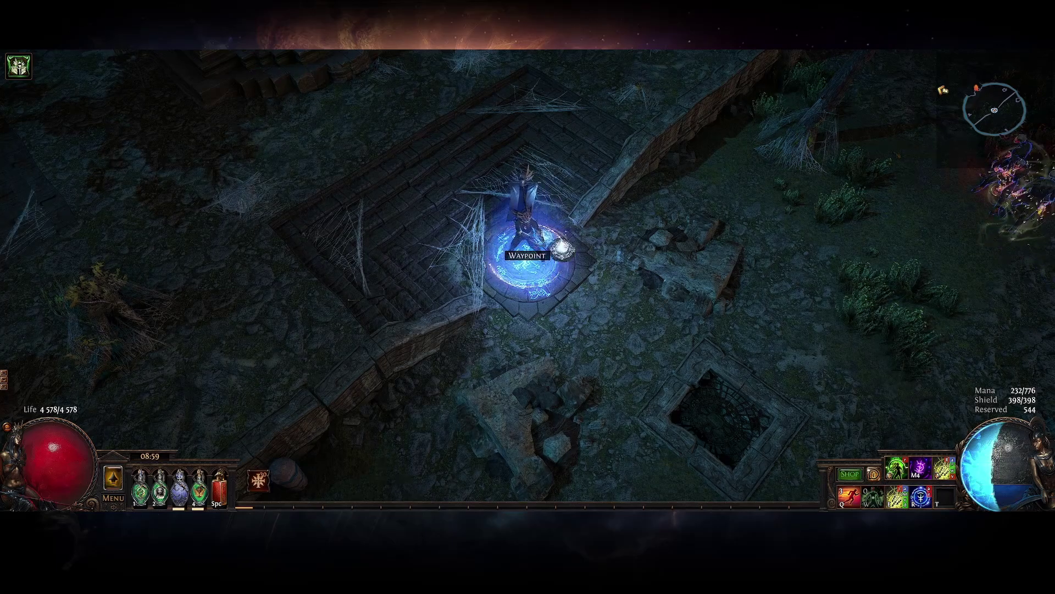
# Open widescreen.ahk and highlight the F2 keybind and the 'Customize line 12' note
pyautogui.press('F1')
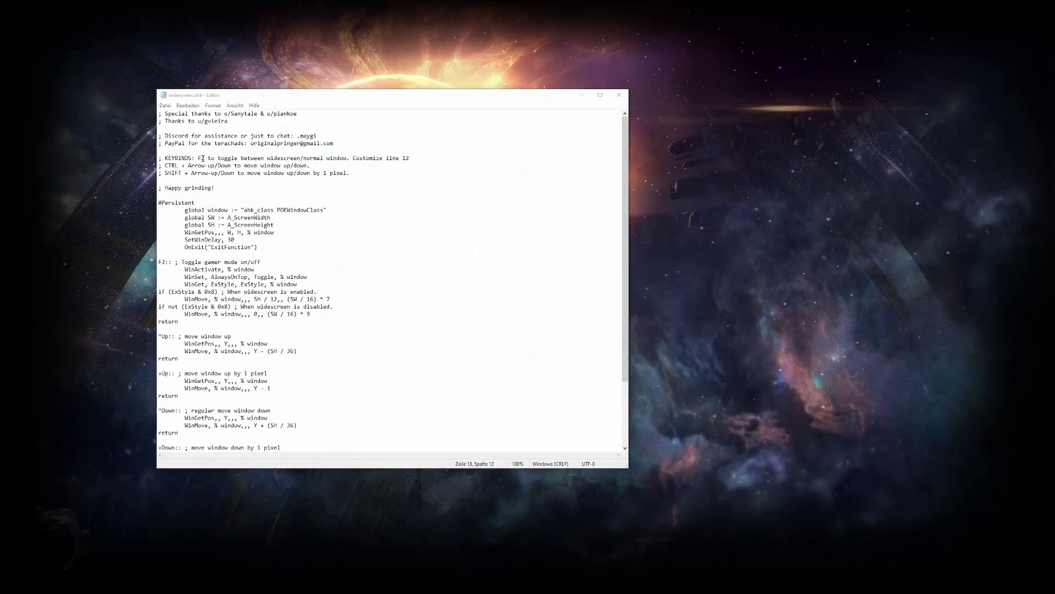
pyautogui.doubleClick(200, 157)
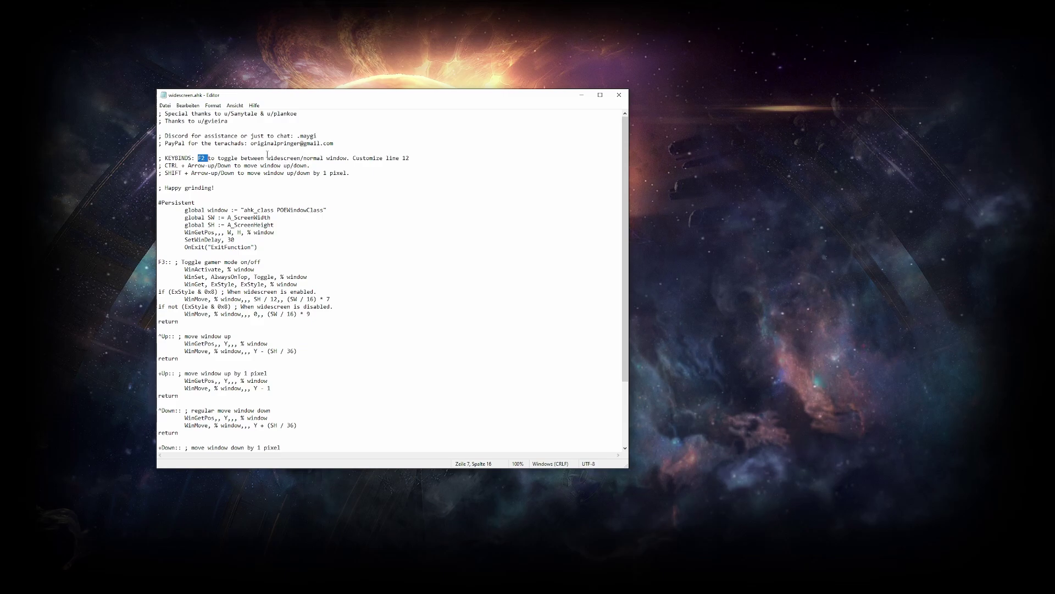
pyautogui.moveTo(353, 158); pyautogui.dragTo(409, 157)
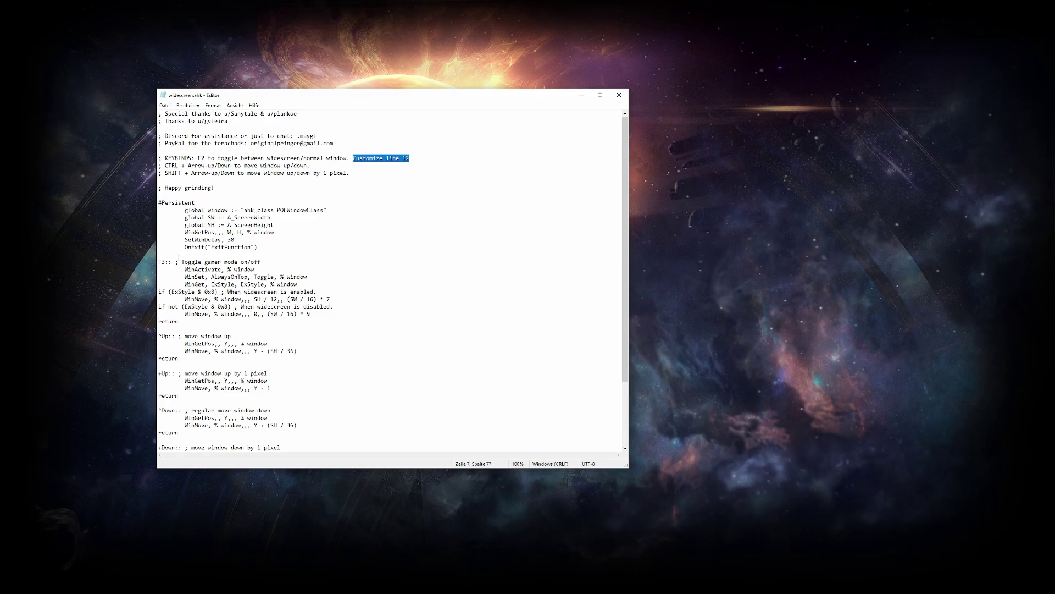
pyautogui.click(162, 265)
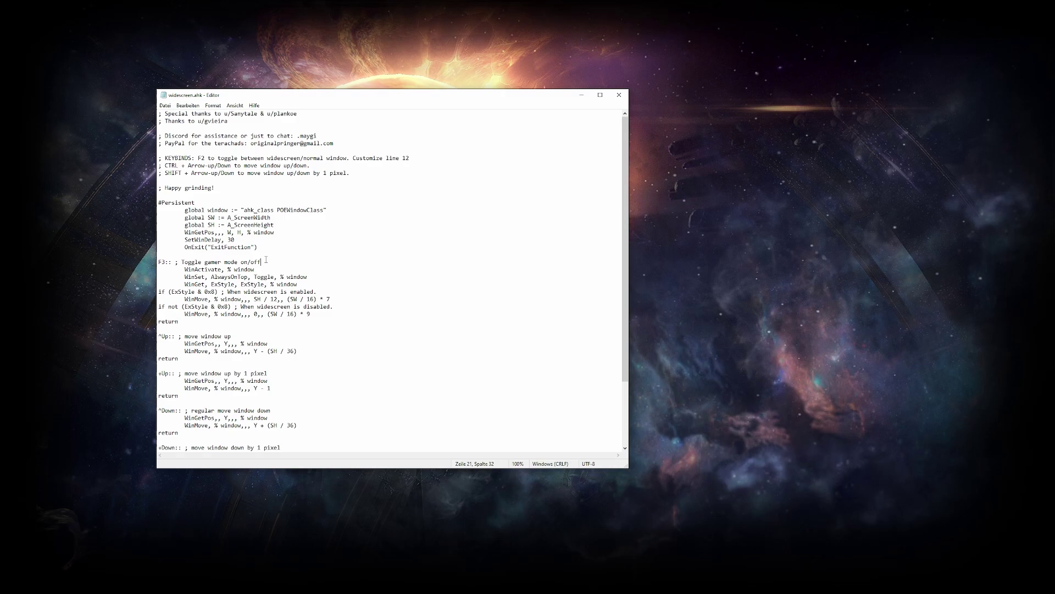
pyautogui.tripleClick(165, 263)
pyautogui.click(165, 262)
pyautogui.moveTo(178, 262); pyautogui.dragTo(264, 261)
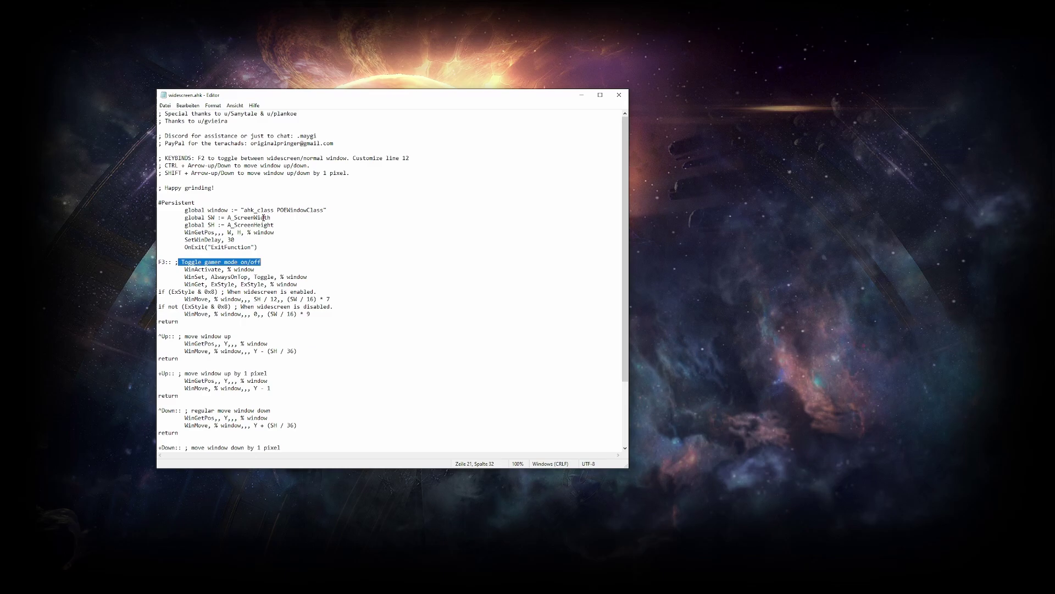
pyautogui.moveTo(162, 165); pyautogui.dragTo(295, 165)
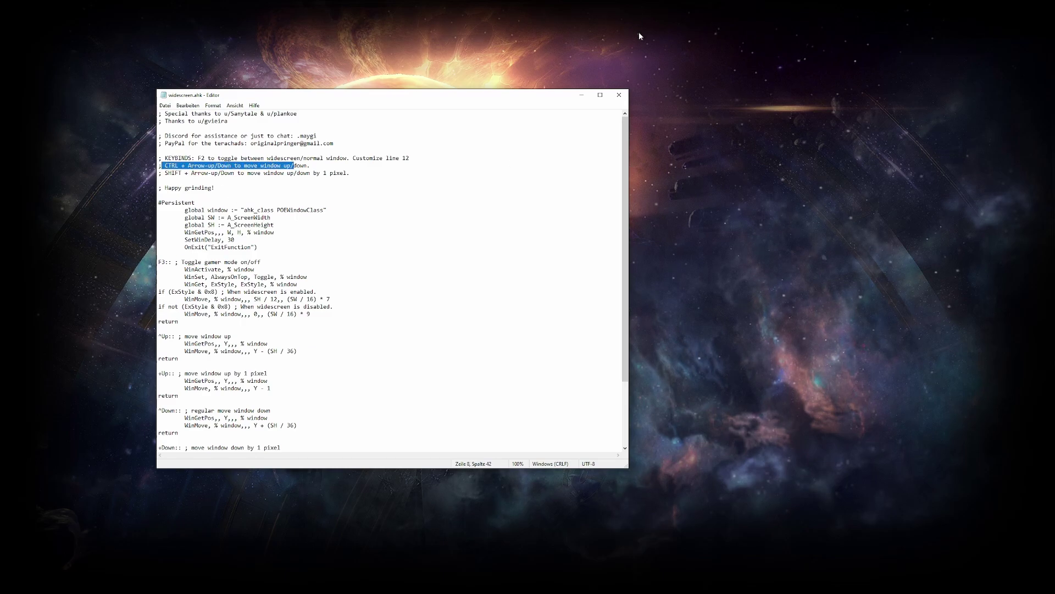